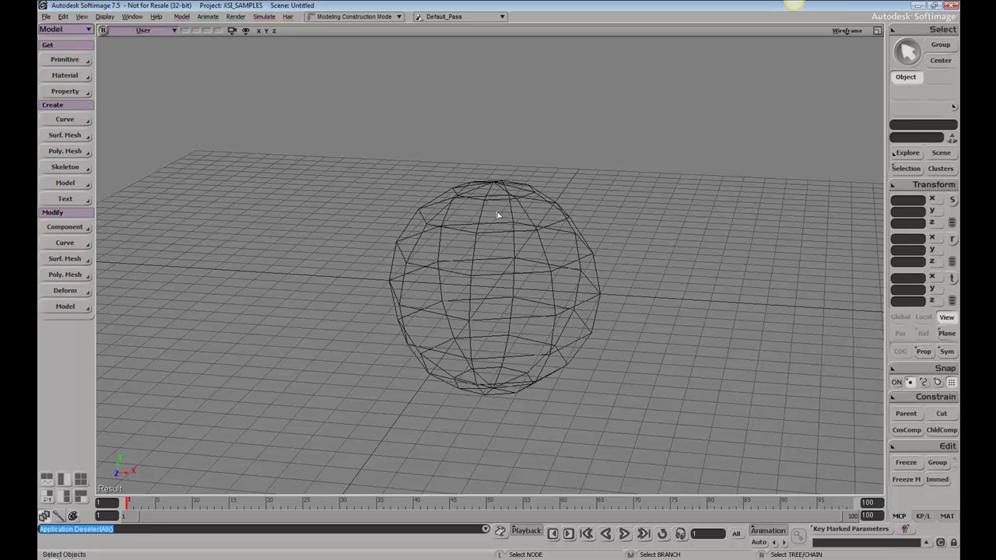
# Select the sphere and switch to Point mode, clearing a test selection of its top points.
pyautogui.click(529, 225)
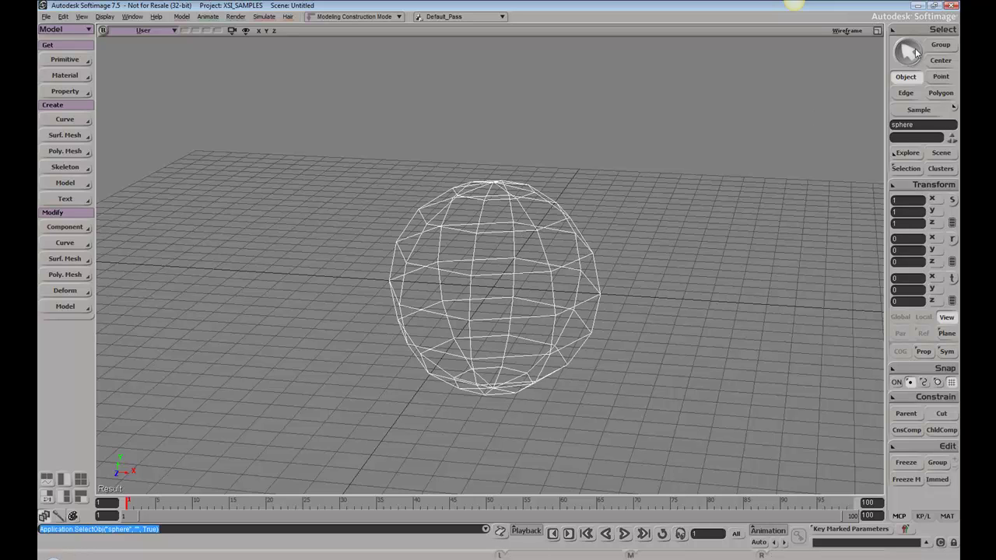
pyautogui.click(935, 77)
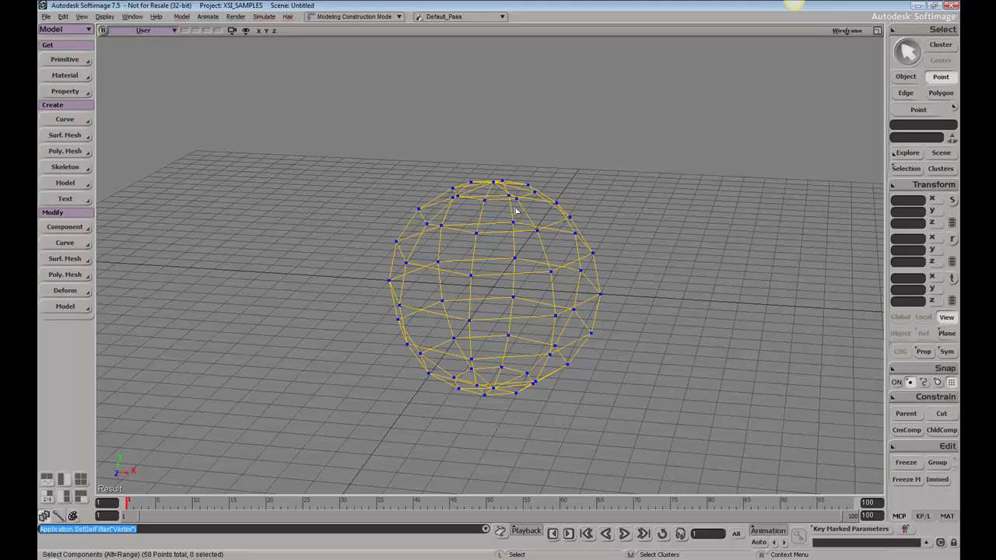
pyautogui.moveTo(553, 166); pyautogui.dragTo(447, 207)
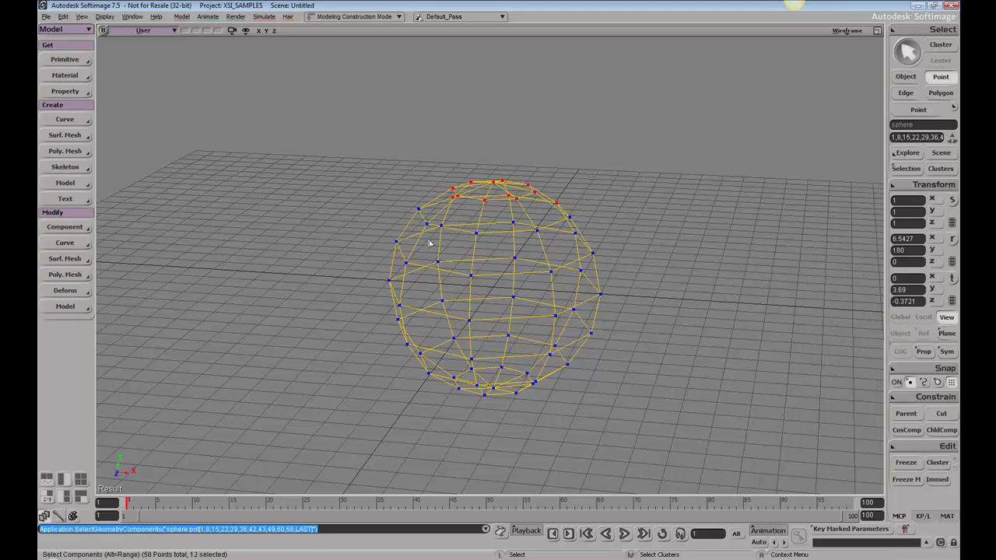
pyautogui.click(613, 192)
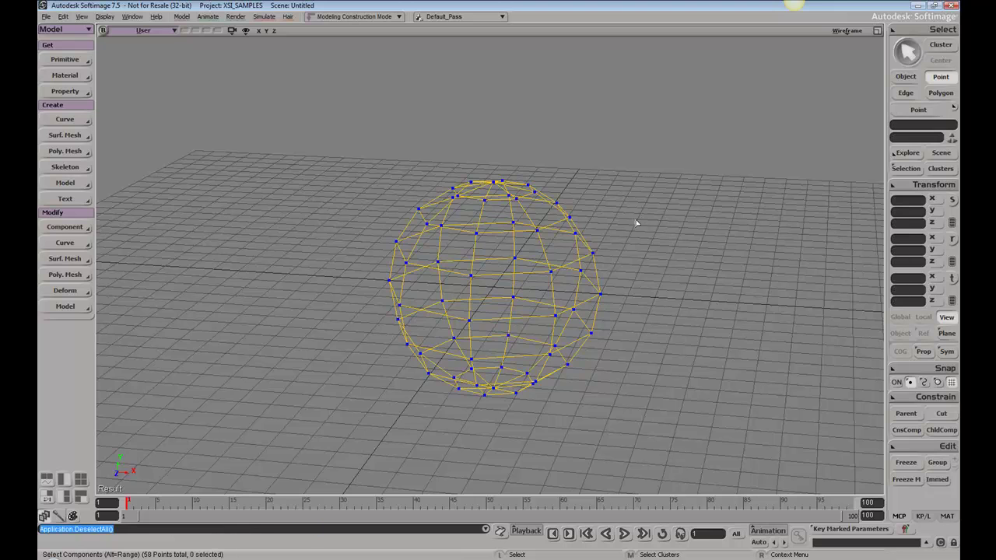
pyautogui.press('s')
pyautogui.moveTo(593, 218); pyautogui.dragTo(606, 237, button='right')
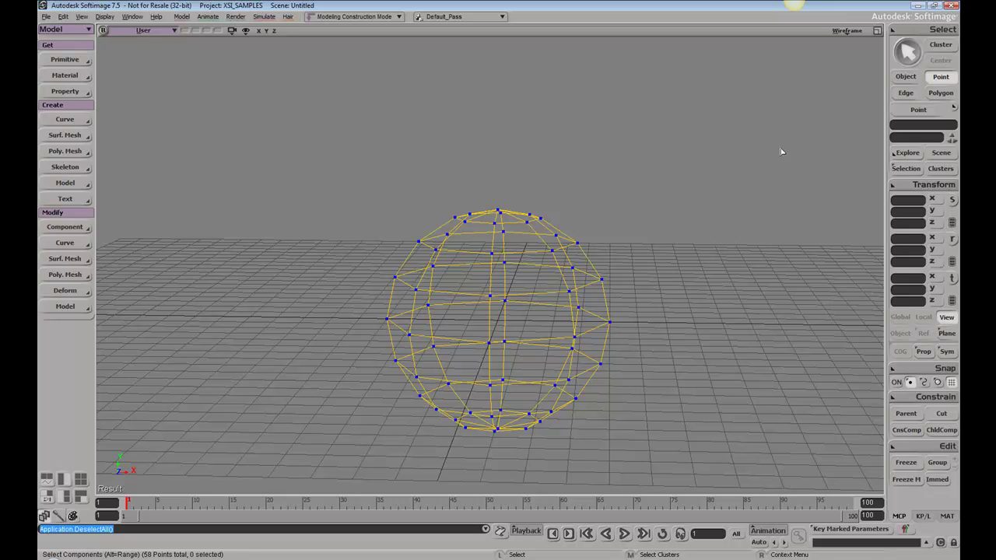
pyautogui.click(920, 31)
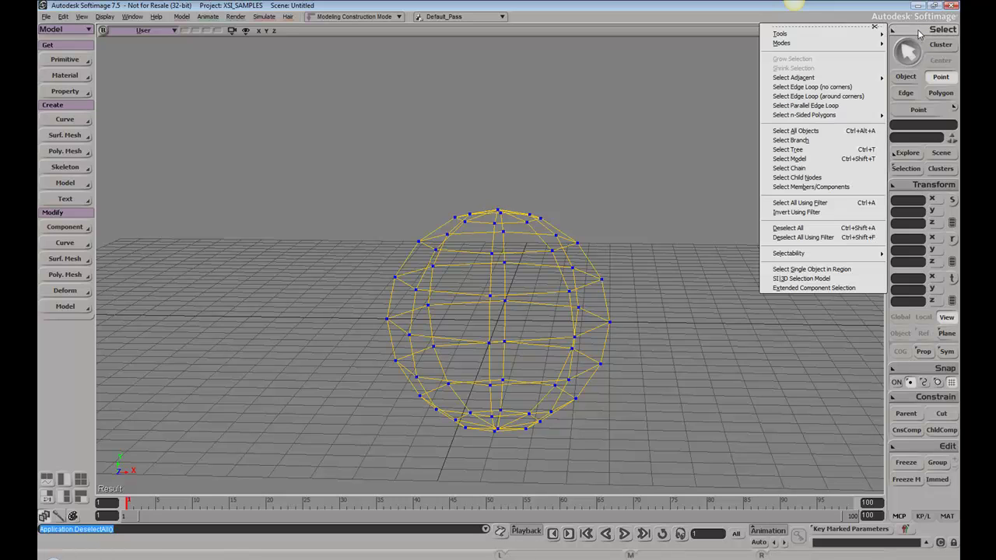
pyautogui.moveTo(866, 35)
pyautogui.moveTo(823, 47)
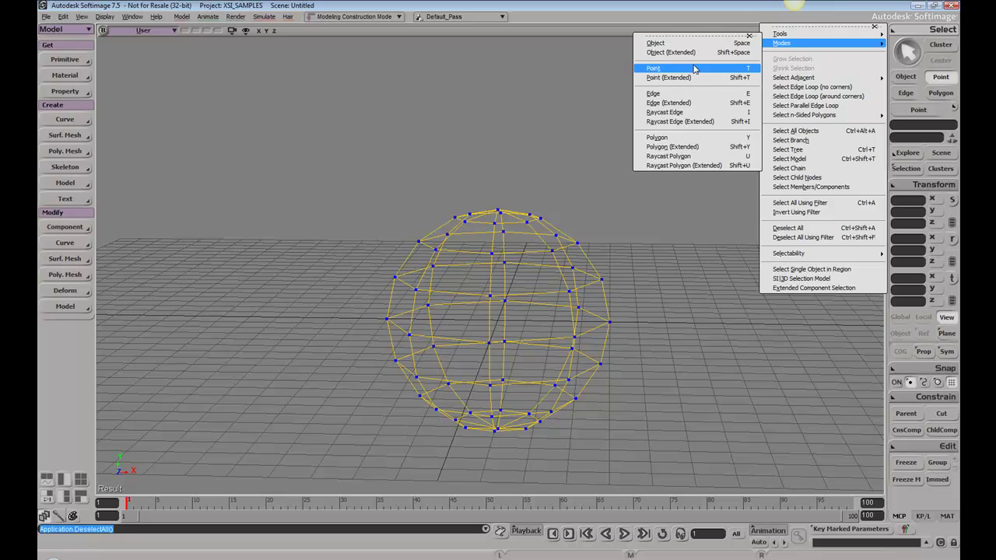
pyautogui.moveTo(792, 35)
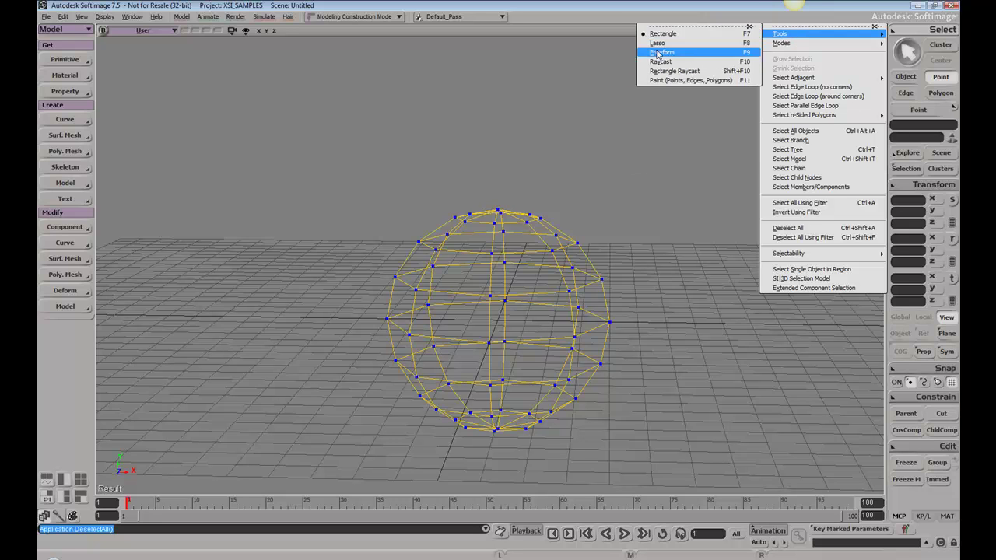
pyautogui.click(840, 128)
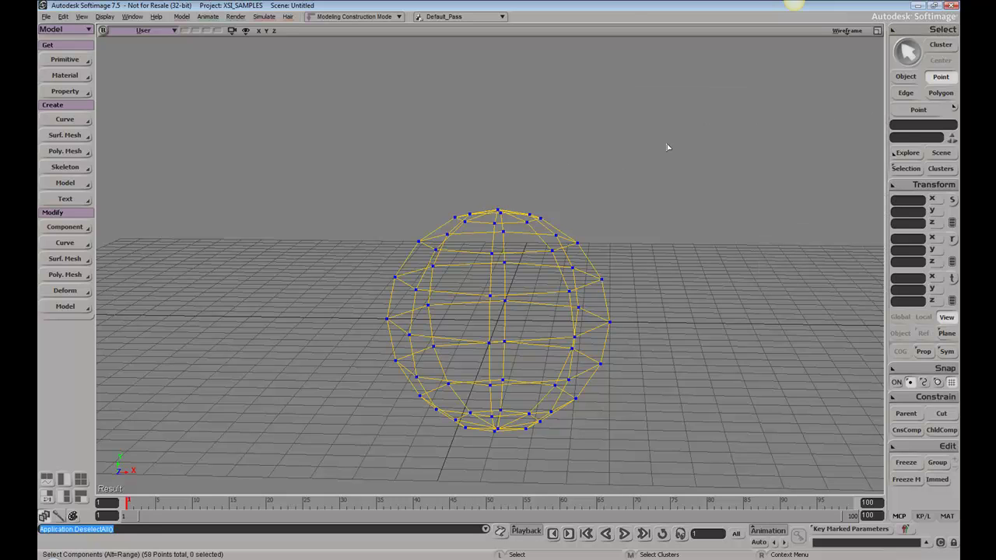
# Marquee-select the sphere's nine top-ring points (9 of 58), refining the box after orbiting.
pyautogui.press('space')
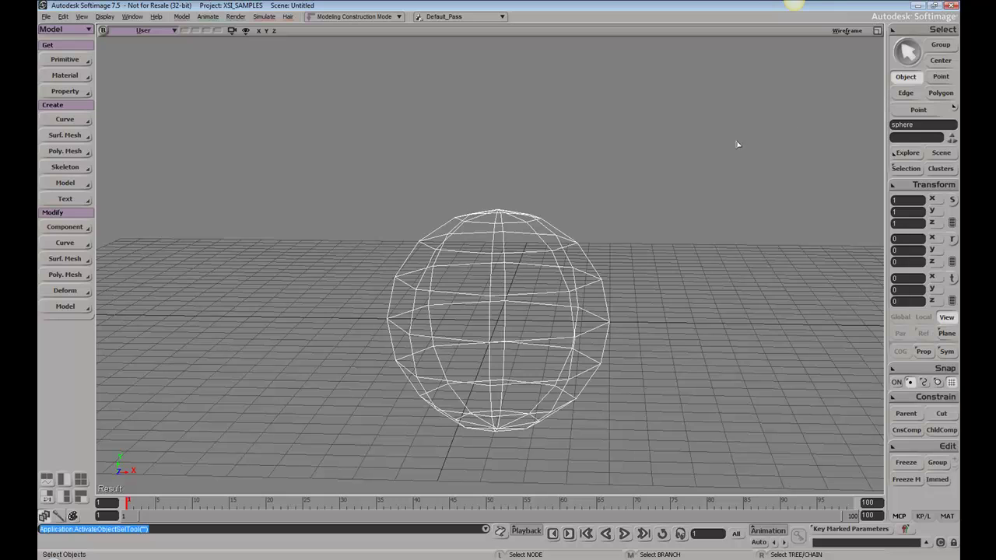
pyautogui.press('t')
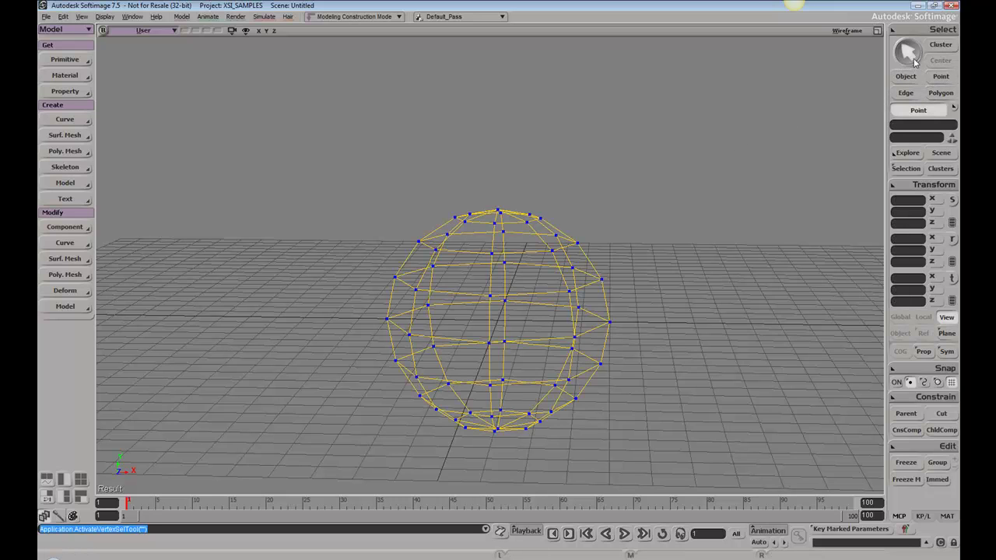
pyautogui.moveTo(622, 164); pyautogui.dragTo(408, 249)
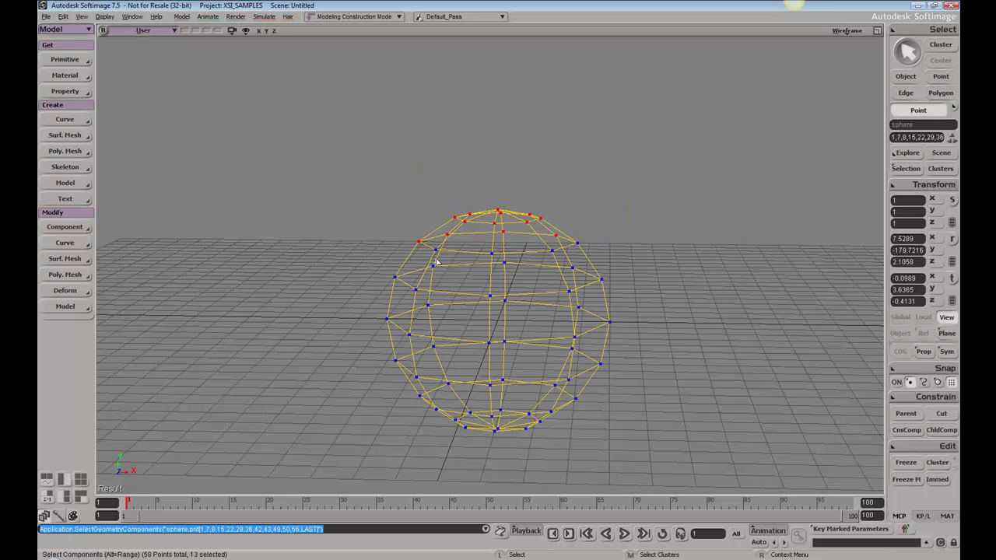
pyautogui.click(569, 230)
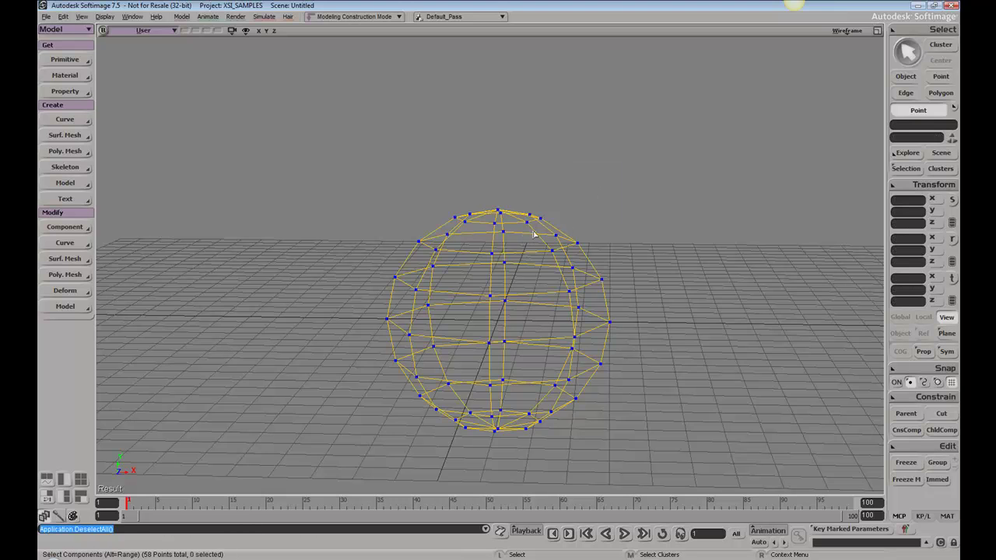
pyautogui.moveTo(534, 233)
pyautogui.mouseDown(button='middle')
pyautogui.moveTo(555, 200)
pyautogui.moveTo(522, 257)
pyautogui.moveTo(515, 238)
pyautogui.mouseUp(button='middle')
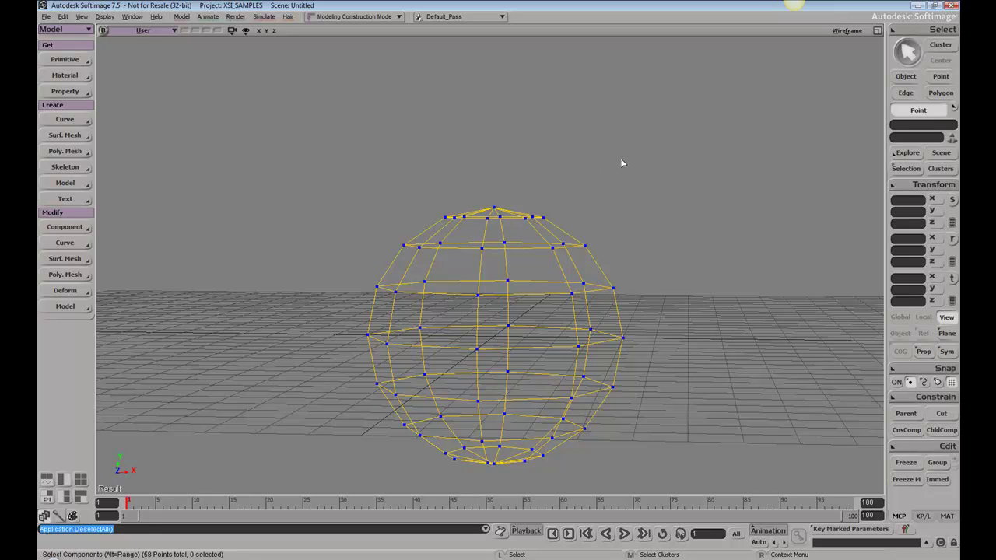
pyautogui.moveTo(624, 165); pyautogui.dragTo(401, 230)
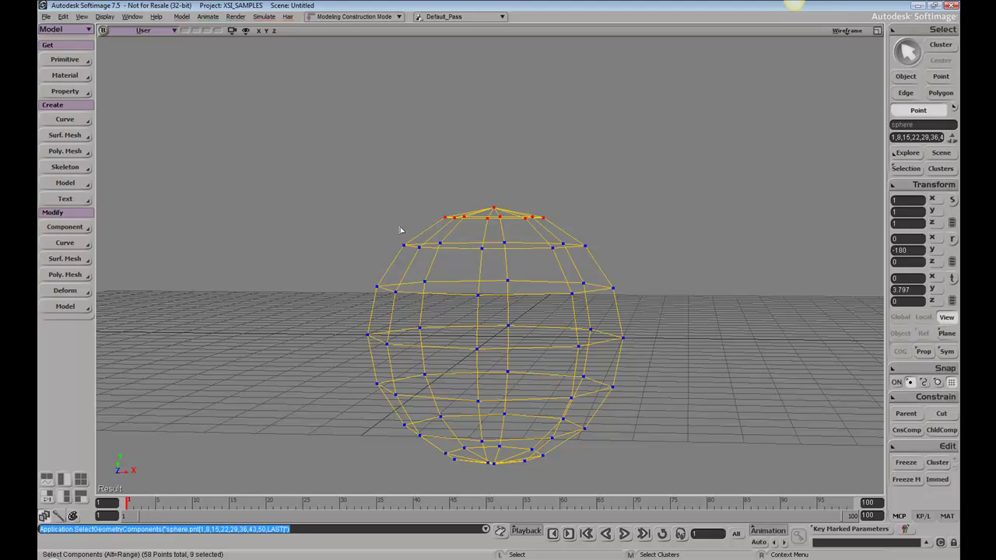
pyautogui.moveTo(644, 226); pyautogui.dragTo(508, 339)
pyautogui.moveTo(716, 207); pyautogui.dragTo(525, 340)
pyautogui.moveTo(373, 178); pyautogui.dragTo(567, 232)
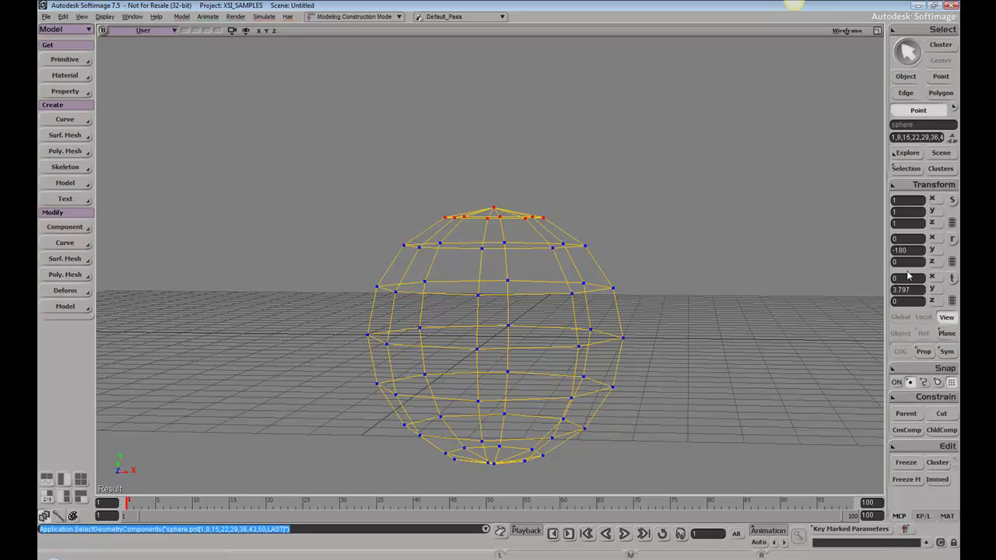
# Translate the nine top-ring points upward and slightly right to about Y 4.24.
pyautogui.click(952, 278)
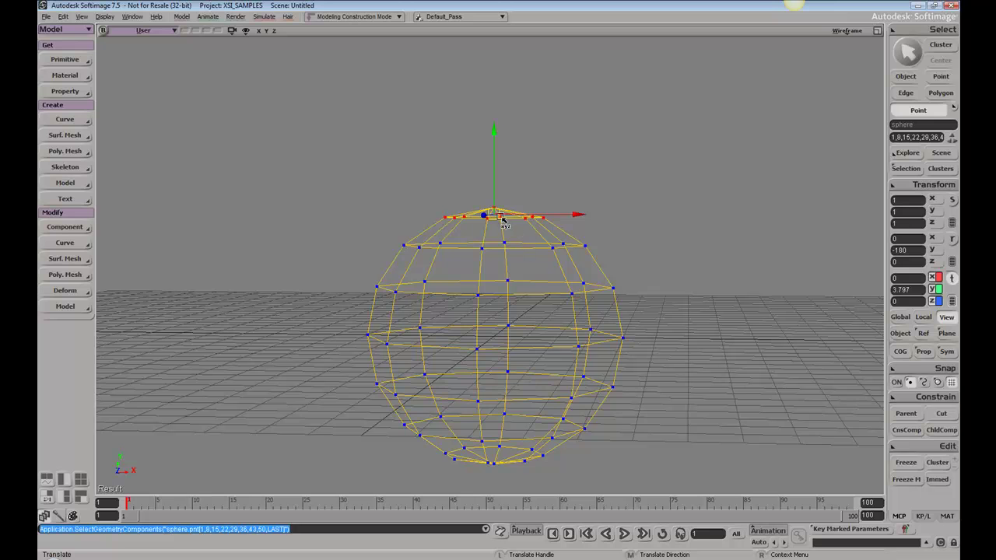
pyautogui.moveTo(494, 215)
pyautogui.mouseDown()
pyautogui.moveTo(420, 201)
pyautogui.moveTo(512, 166)
pyautogui.moveTo(476, 201)
pyautogui.moveTo(500, 201)
pyautogui.mouseUp()
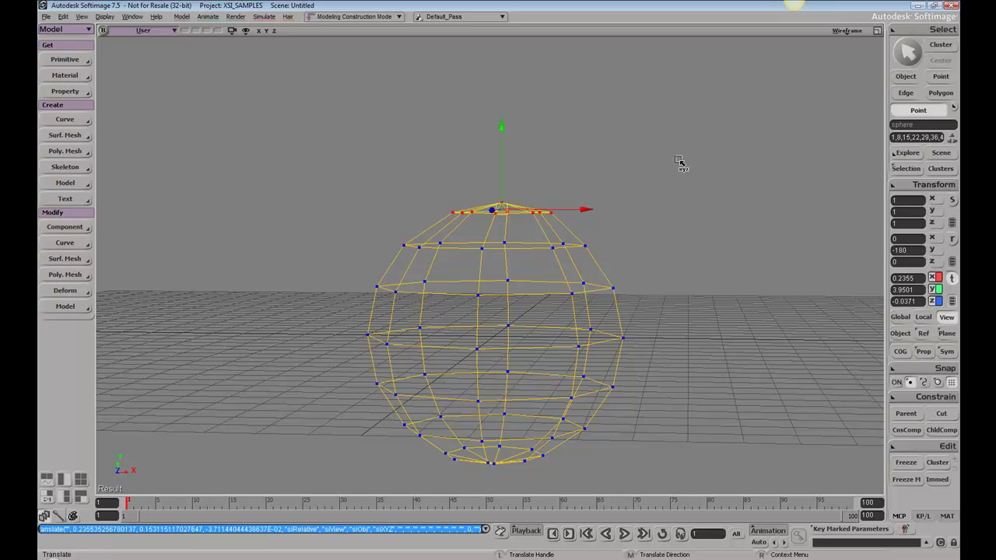
pyautogui.moveTo(695, 143)
pyautogui.mouseDown()
pyautogui.moveTo(664, 129)
pyautogui.moveTo(741, 107)
pyautogui.moveTo(667, 116)
pyautogui.moveTo(680, 166)
pyautogui.moveTo(677, 109)
pyautogui.moveTo(693, 125)
pyautogui.moveTo(707, 117)
pyautogui.moveTo(705, 93)
pyautogui.moveTo(703, 174)
pyautogui.moveTo(706, 114)
pyautogui.moveTo(700, 127)
pyautogui.mouseUp()
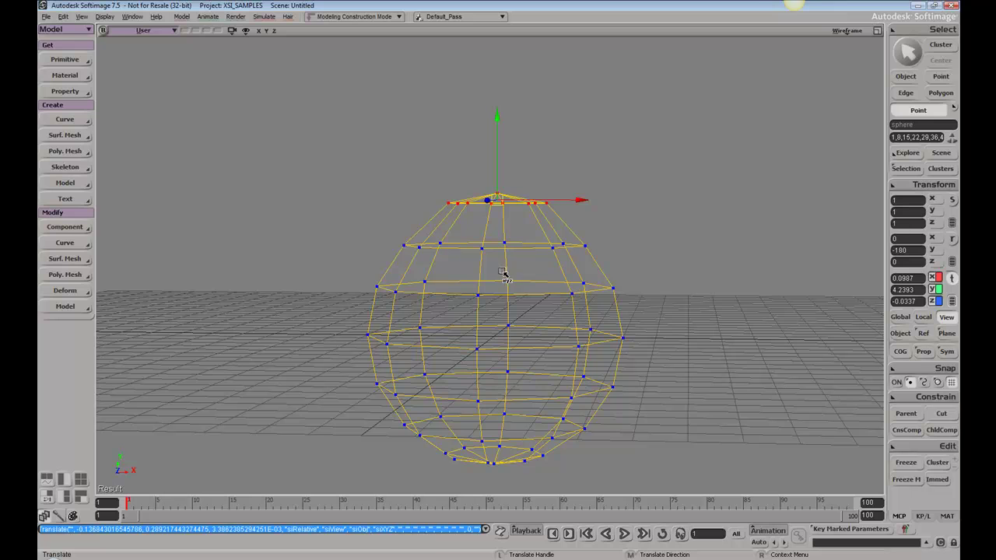
# Select three points on the upper ring's right side and switch to Translate.
pyautogui.press('t')
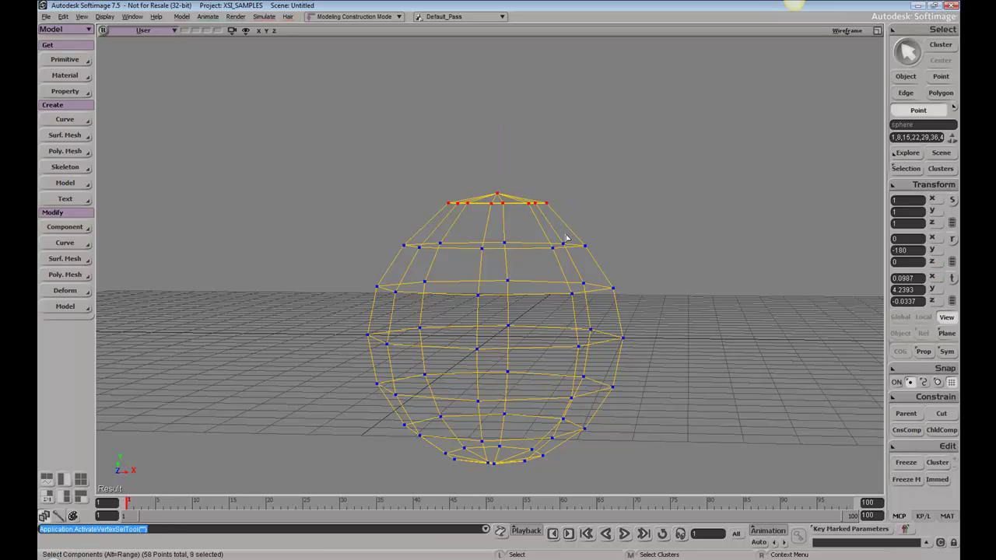
pyautogui.moveTo(623, 225); pyautogui.dragTo(520, 273)
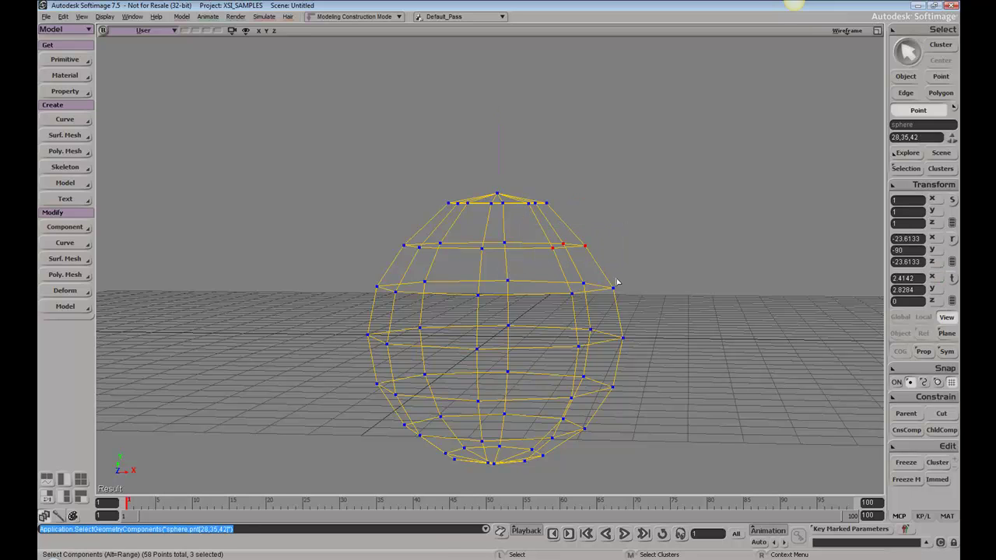
pyautogui.press('v')
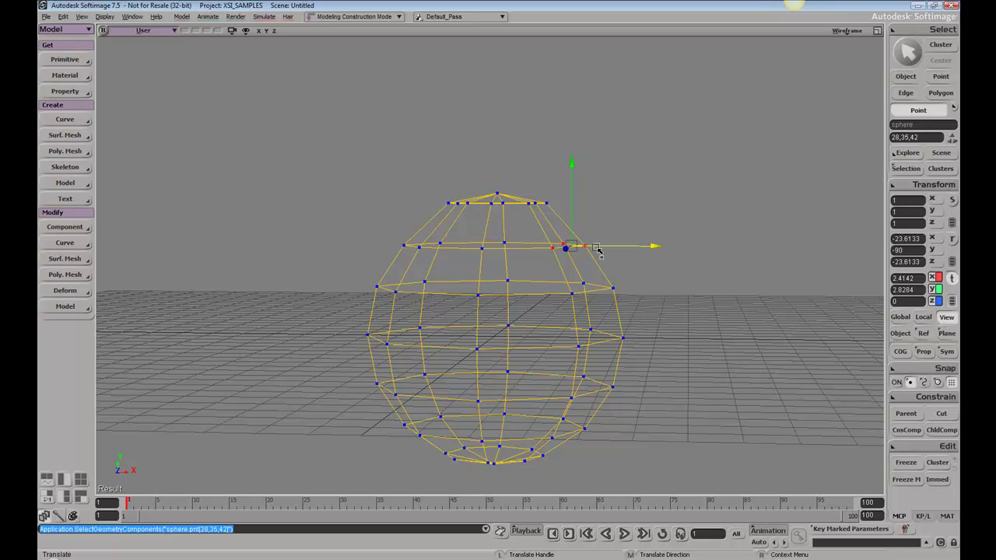
# Reselect the top and right upper-ring points and ready them for translating.
pyautogui.press('t')
pyautogui.moveTo(440, 167); pyautogui.dragTo(524, 263)
pyautogui.moveTo(578, 169); pyautogui.dragTo(437, 222)
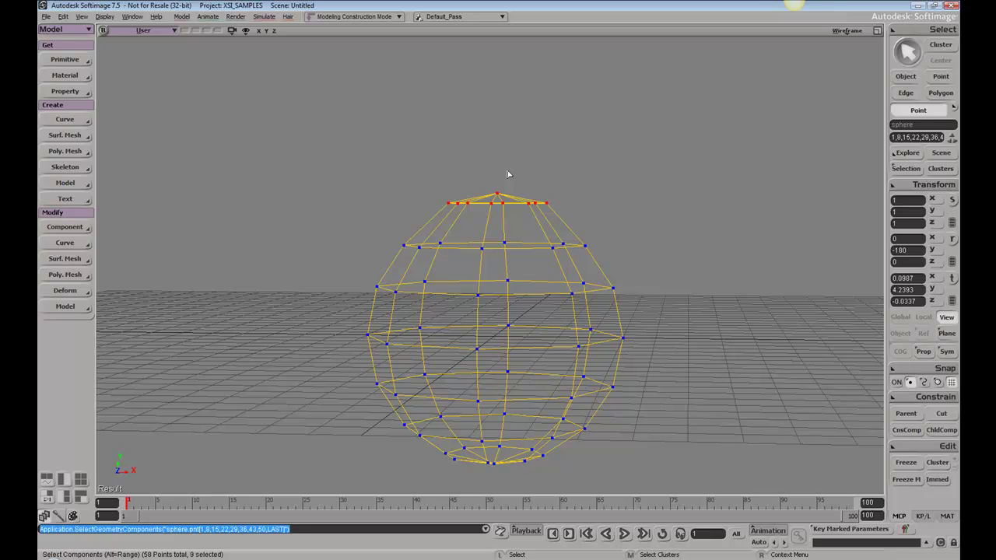
pyautogui.press('v')
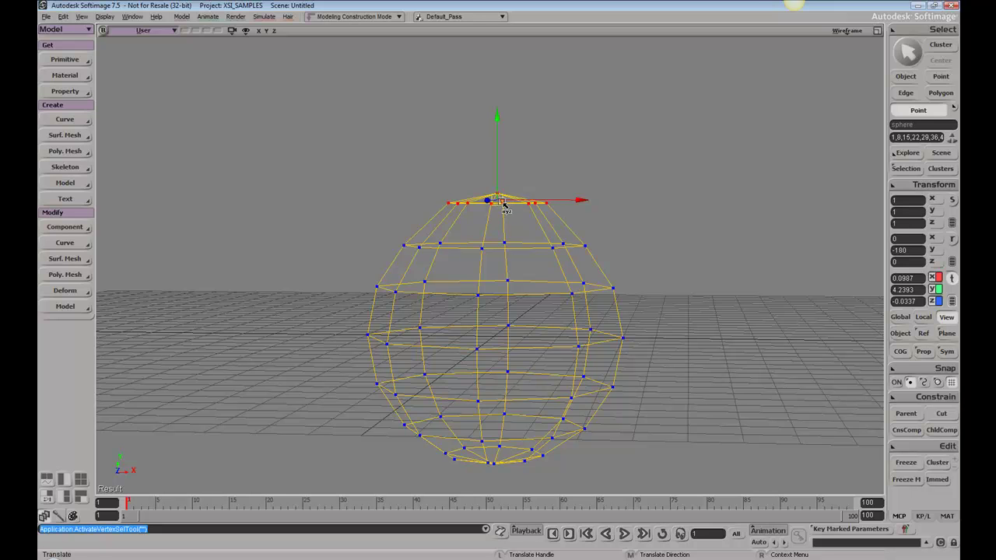
# Shift the top ring up-left, then move three second-ring points left to about X -3.961.
pyautogui.moveTo(500, 204); pyautogui.dragTo(462, 181)
pyautogui.press('space')
pyautogui.moveTo(387, 223); pyautogui.dragTo(381, 373)
pyautogui.press('v')
pyautogui.press('space')
pyautogui.press('space')
pyautogui.press('v')
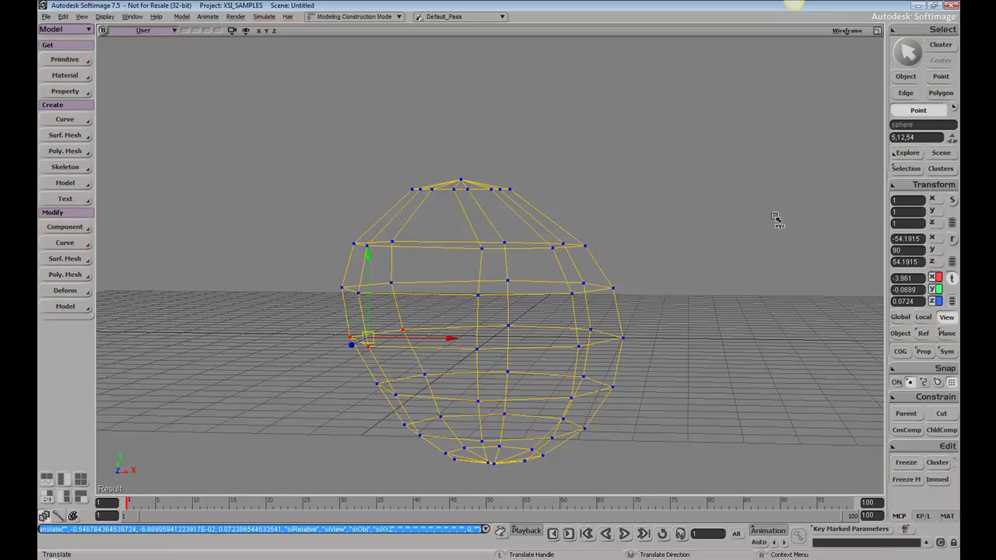
# Set Click Outside Manipulator to Select Tool in Transform Preferences.
pyautogui.click(911, 184)
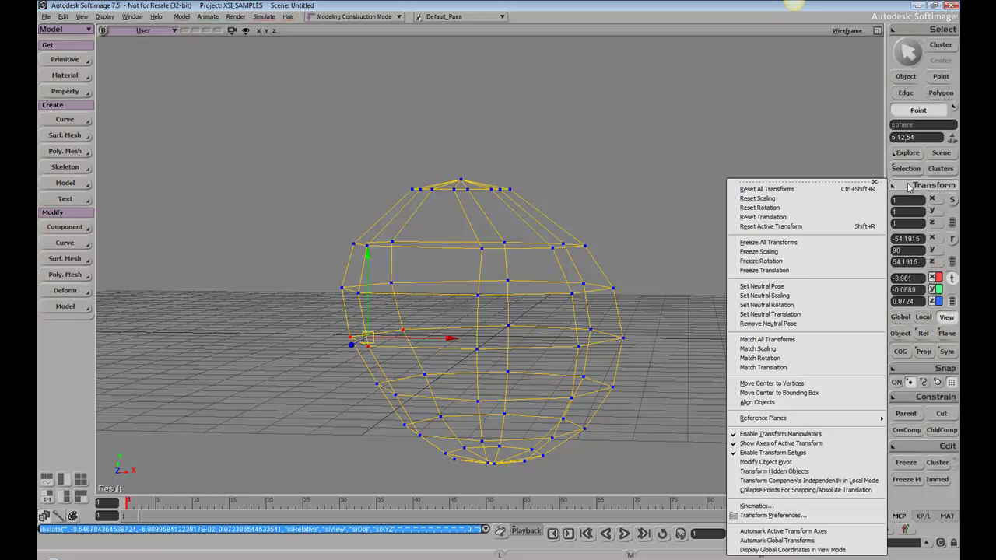
pyautogui.click(848, 515)
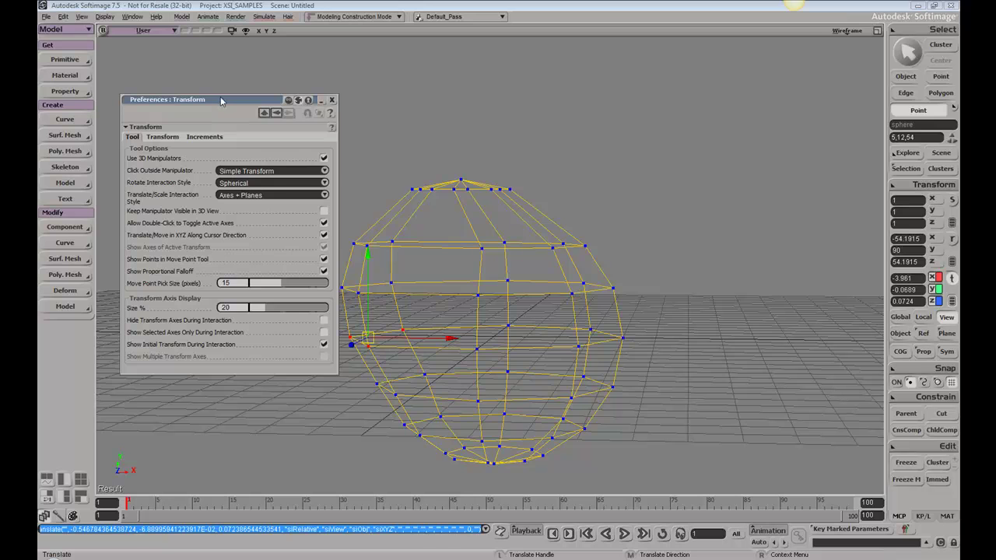
pyautogui.moveTo(221, 99); pyautogui.dragTo(680, 80)
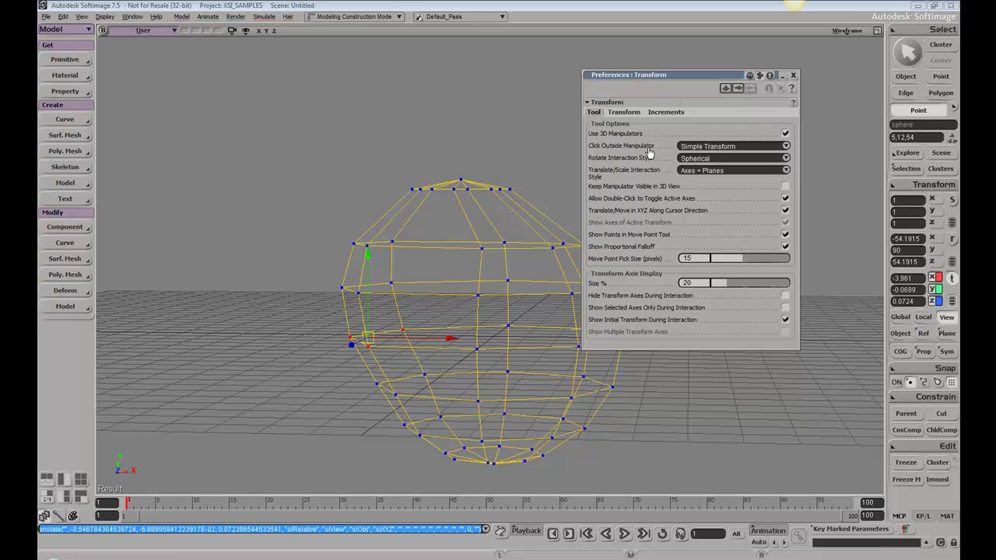
pyautogui.click(714, 147)
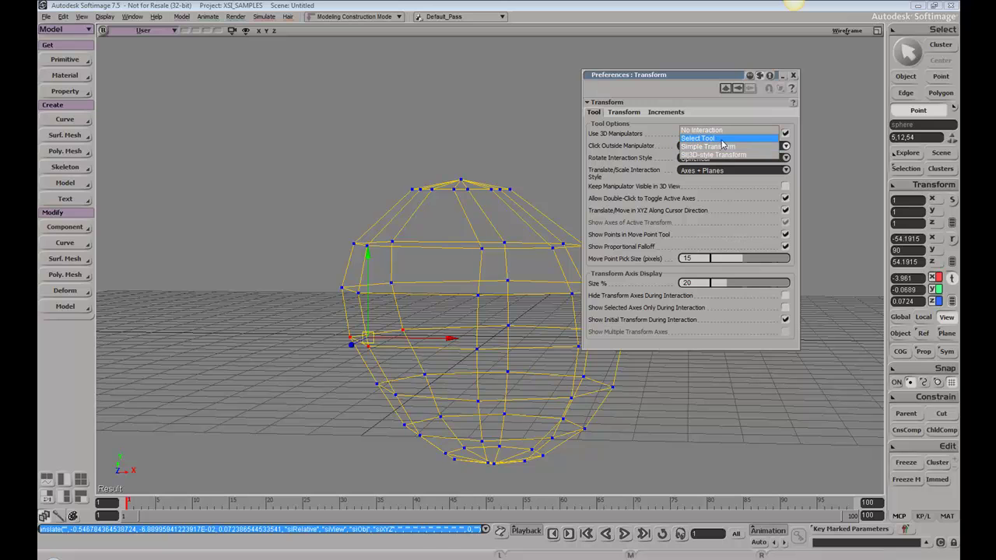
pyautogui.click(704, 138)
pyautogui.moveTo(724, 81); pyautogui.dragTo(791, 78)
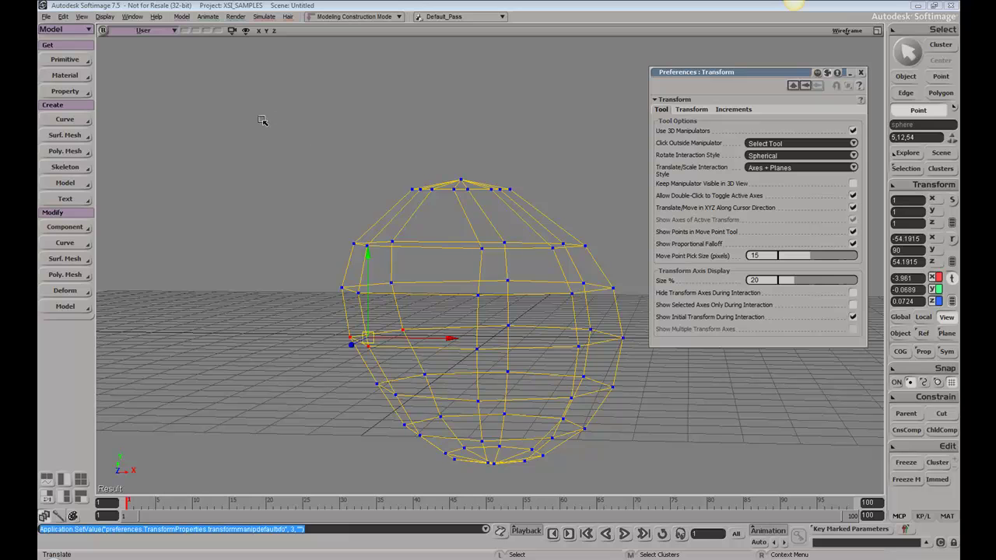
# Box-select the sphere's top points and raise them up and slightly left.
pyautogui.moveTo(258, 117); pyautogui.dragTo(500, 265)
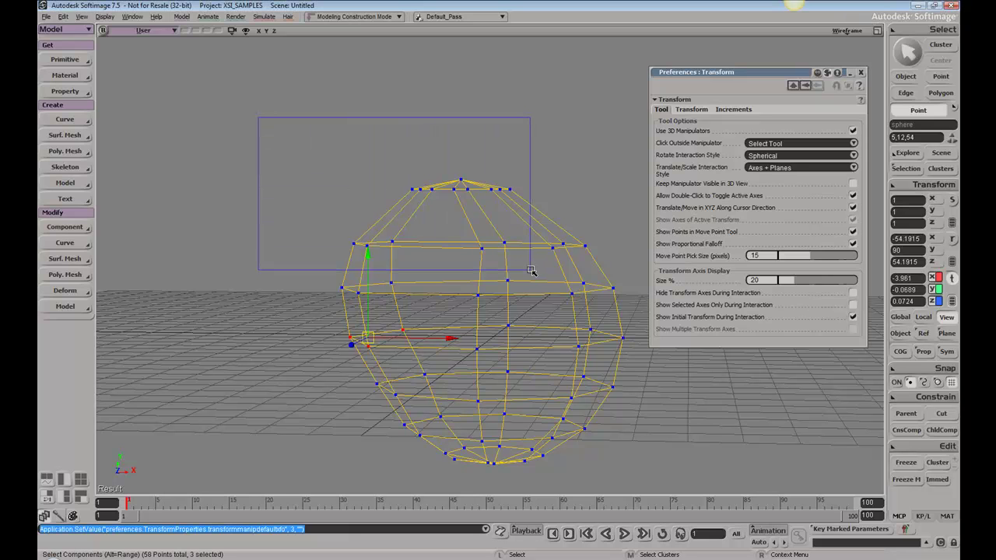
pyautogui.moveTo(530, 270)
pyautogui.mouseDown()
pyautogui.moveTo(525, 250)
pyautogui.moveTo(517, 271)
pyautogui.mouseUp()
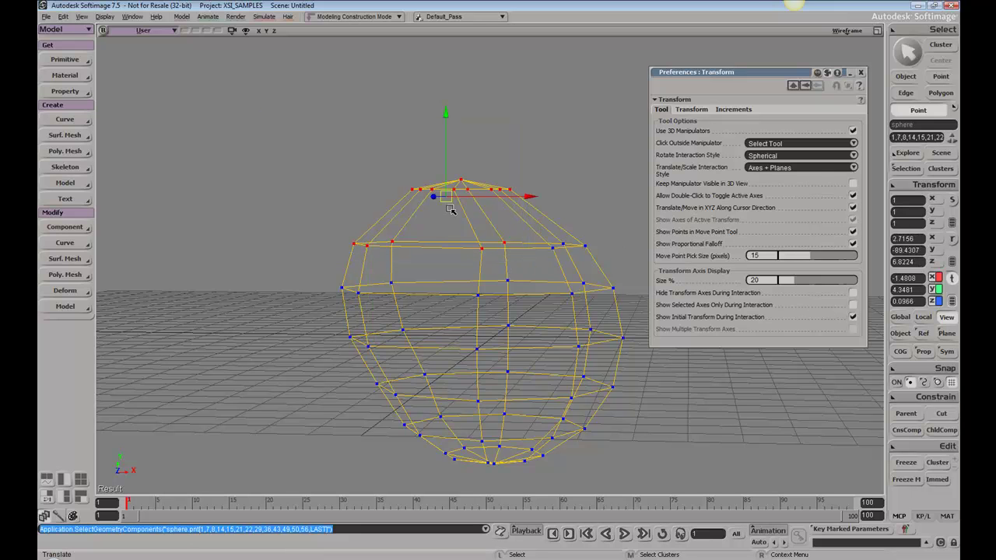
pyautogui.moveTo(449, 210); pyautogui.dragTo(440, 165)
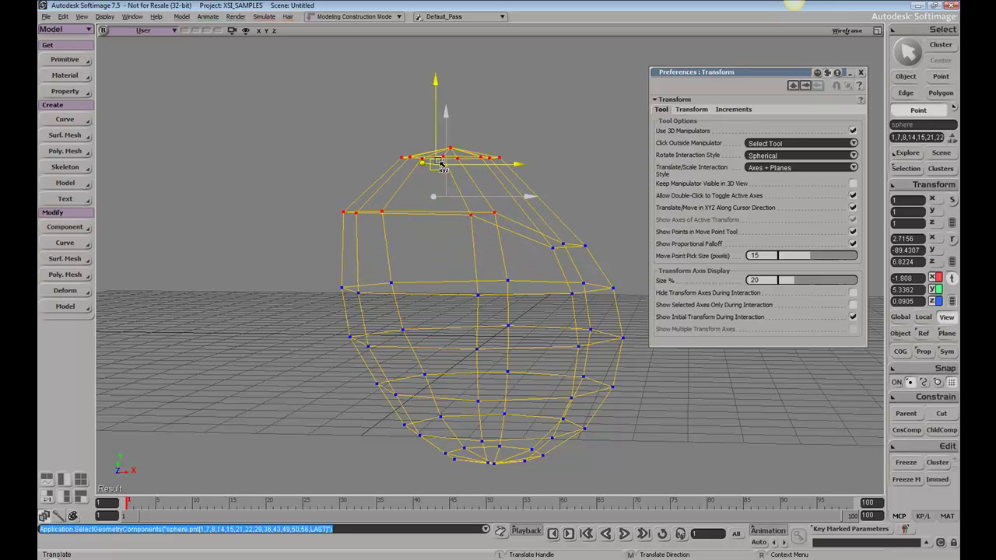
# Push three right-side point columns outward and close the Transform preferences.
pyautogui.moveTo(602, 221); pyautogui.dragTo(520, 275)
pyautogui.moveTo(567, 245); pyautogui.dragTo(589, 222)
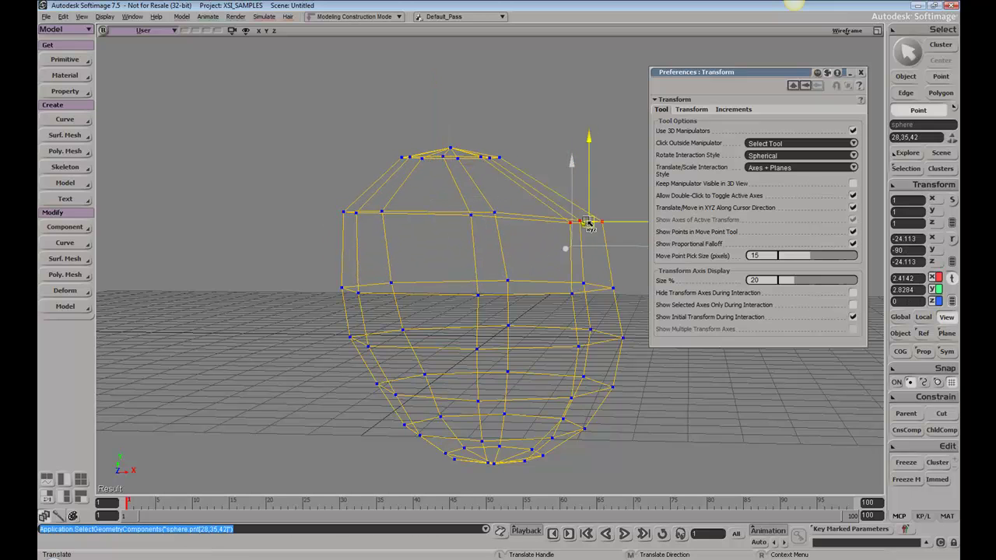
pyautogui.moveTo(620, 262); pyautogui.dragTo(549, 308)
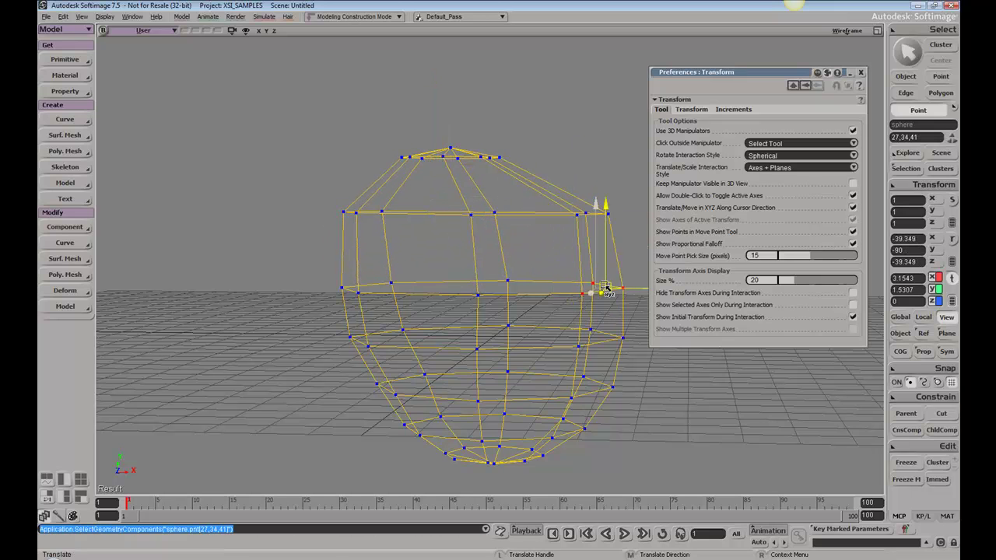
pyautogui.moveTo(607, 289); pyautogui.dragTo(618, 290)
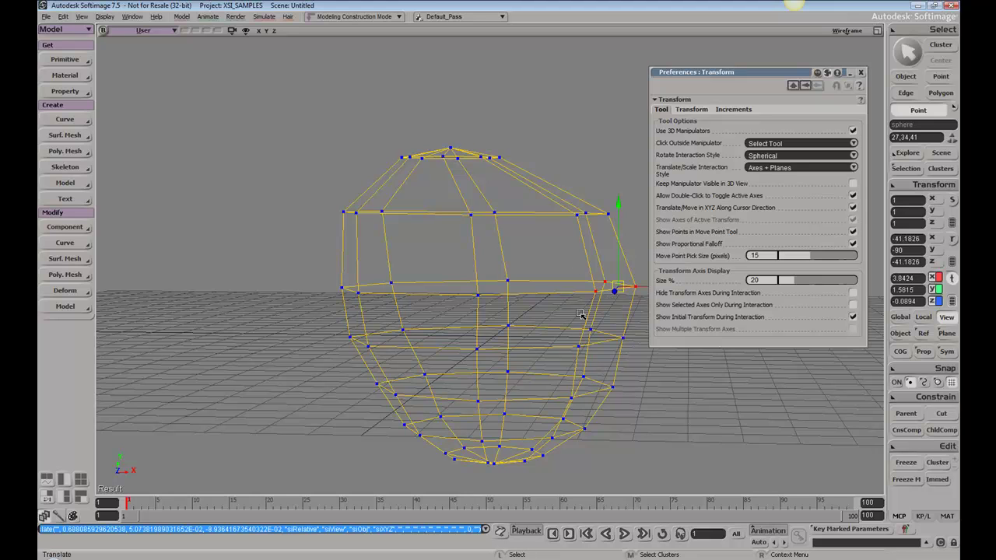
pyautogui.moveTo(583, 322); pyautogui.dragTo(599, 334)
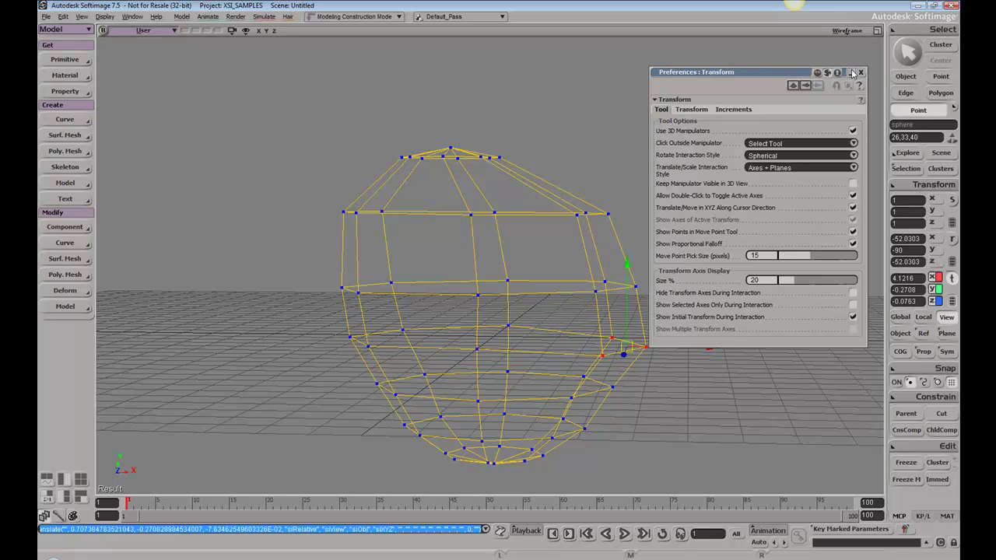
pyautogui.click(860, 73)
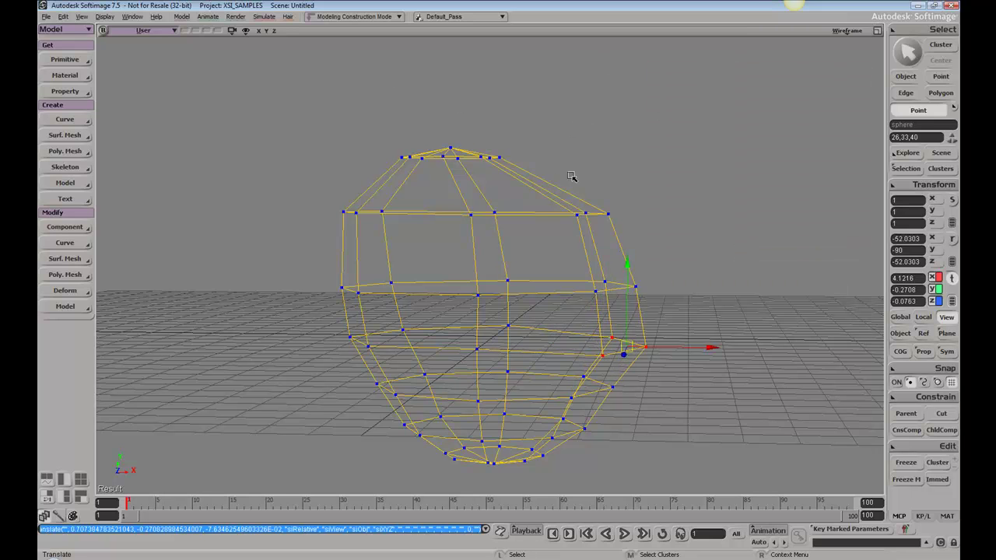
# Activate the Tweak Component Tool from Modify > Component and orbit above the mesh.
pyautogui.click(67, 227)
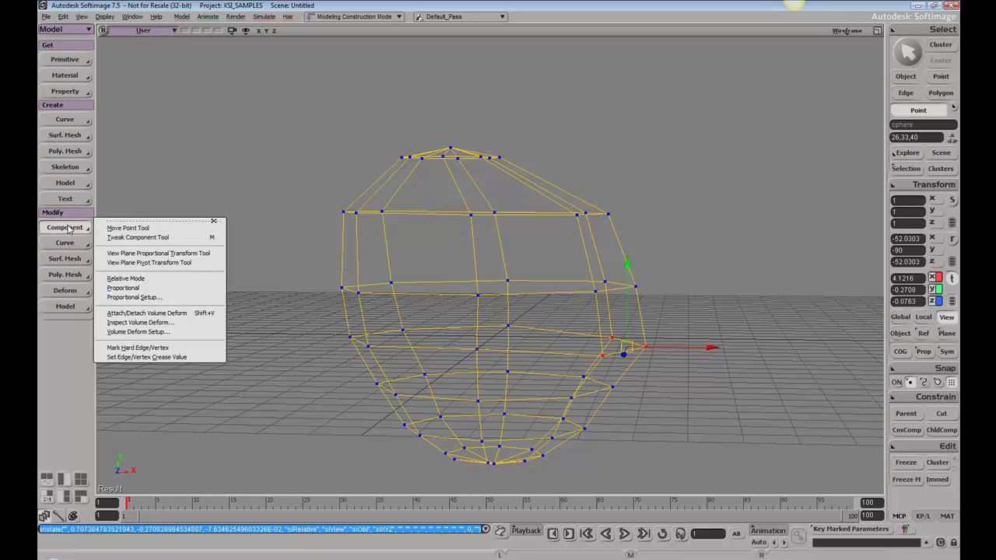
pyautogui.click(194, 239)
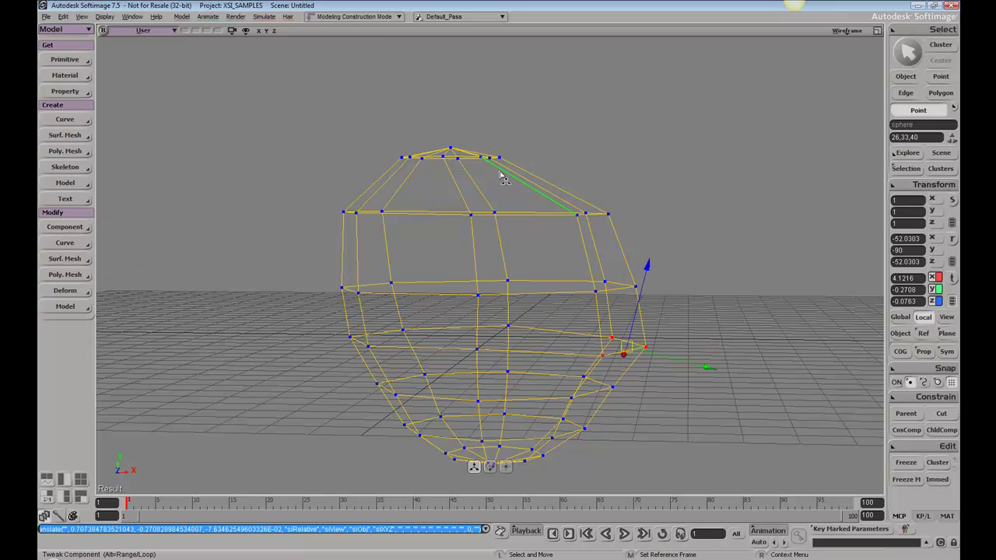
pyautogui.moveTo(498, 205); pyautogui.dragTo(548, 204, button='middle')
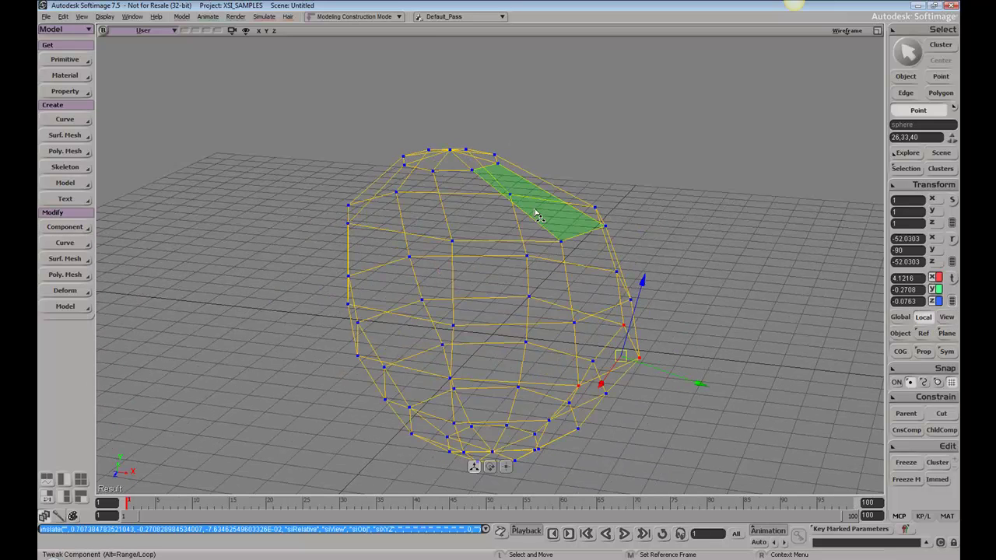
pyautogui.click(572, 196)
pyautogui.hotkey('ctrl', 'shift', 'a')
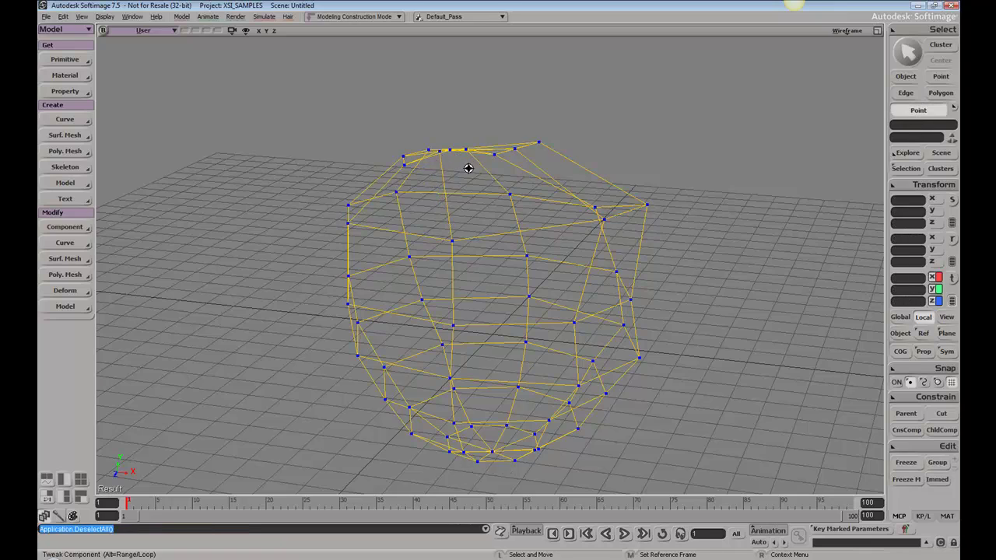
pyautogui.moveTo(466, 166); pyautogui.dragTo(482, 216, button='right')
# Tweak a top polygon up and right, then pull a top-left vertex upward.
pyautogui.press('m')
pyautogui.press('y')
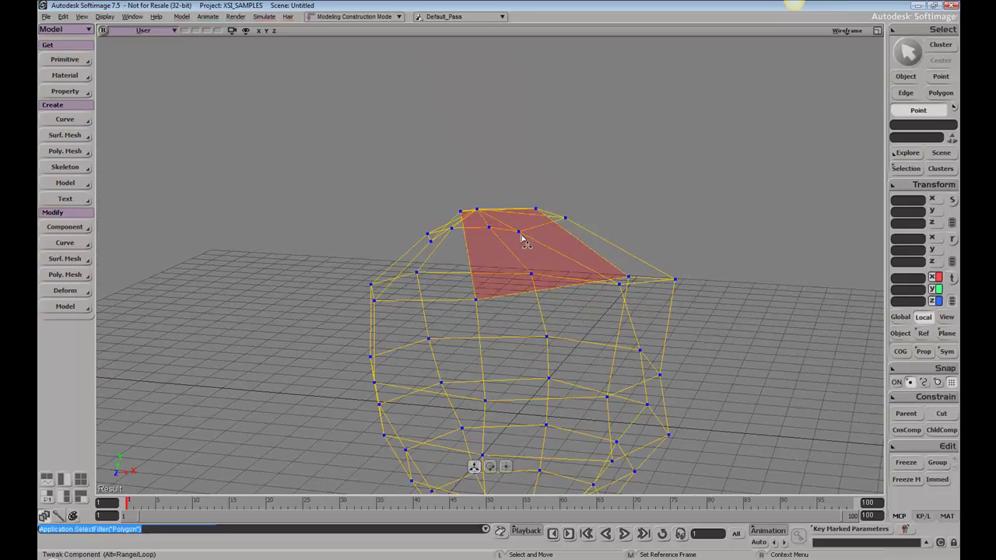
pyautogui.moveTo(545, 248); pyautogui.dragTo(532, 258)
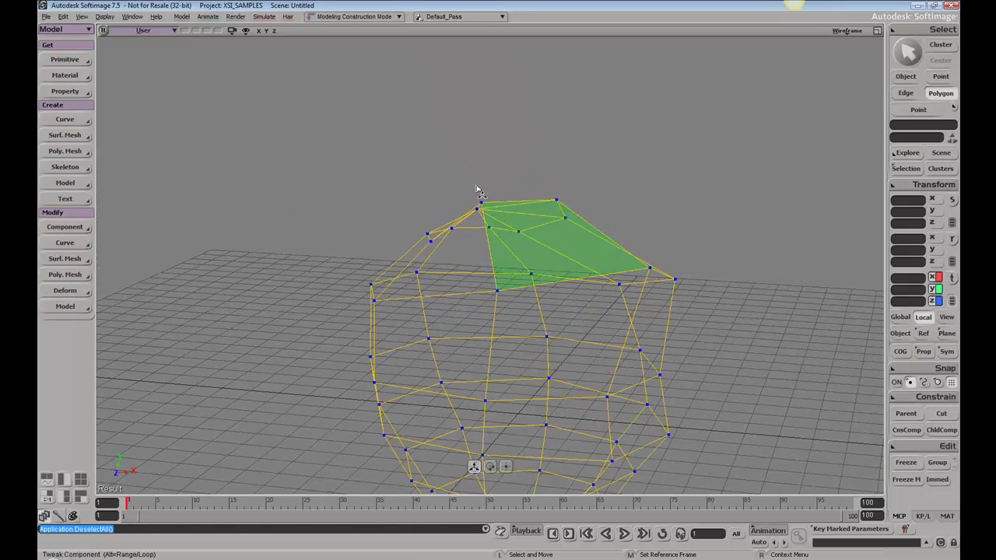
pyautogui.moveTo(478, 192); pyautogui.dragTo(502, 355)
pyautogui.moveTo(503, 356); pyautogui.dragTo(558, 314, button='right')
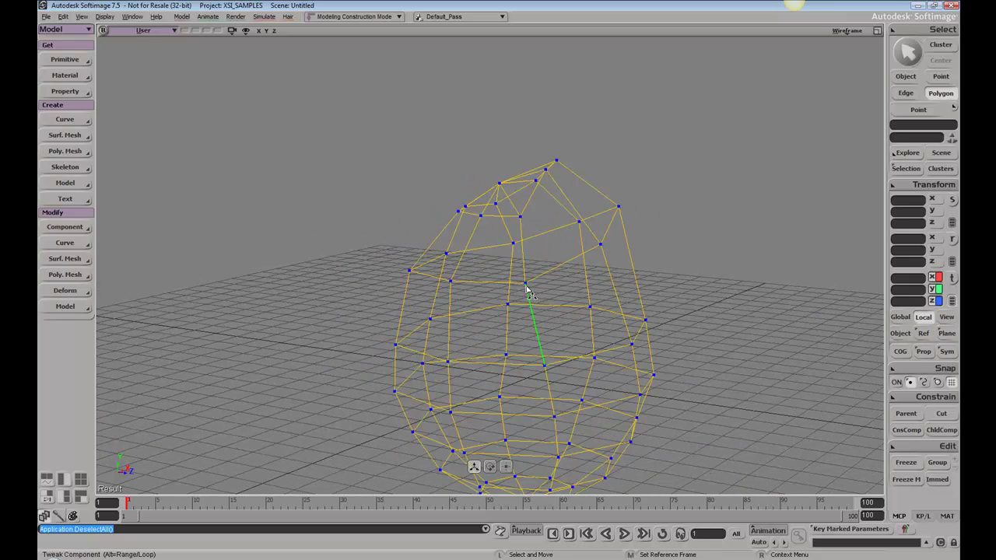
pyautogui.press('t')
pyautogui.moveTo(467, 215); pyautogui.dragTo(464, 201)
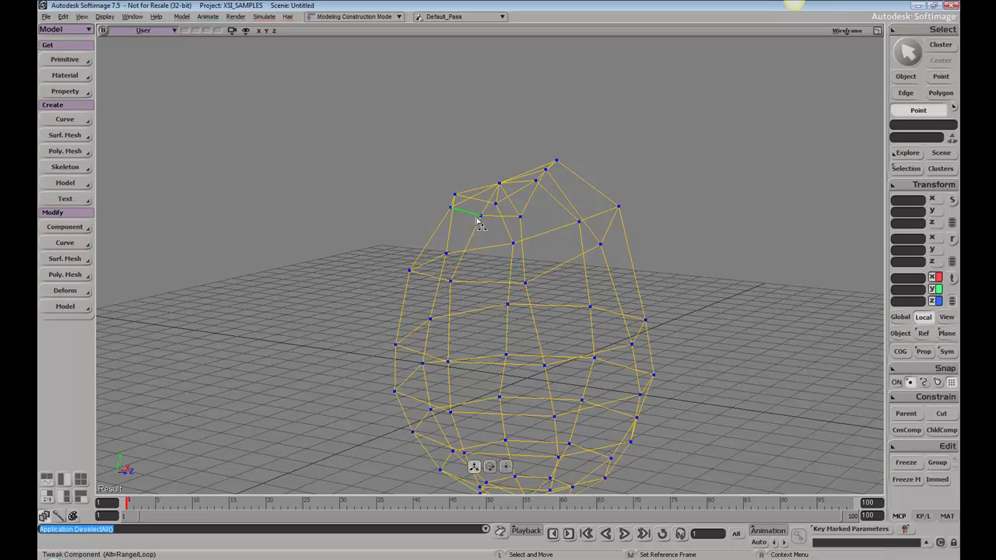